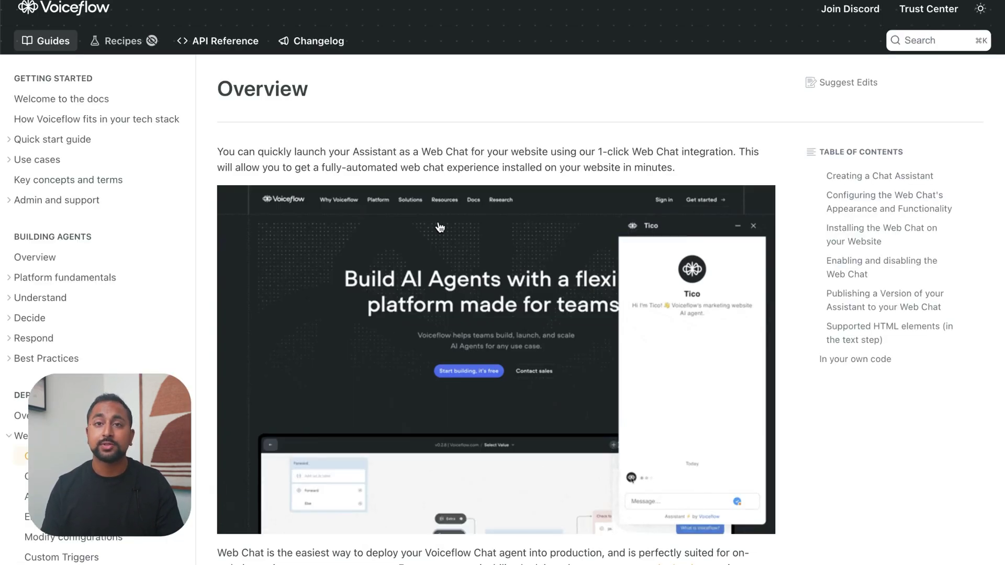
Open the Embed and customize styling guide and scroll to the proactive text message bubbles section
{"action": "scroll", "coordinate": [99, 238], "scroll_direction": "down", "scroll_amount": 5}
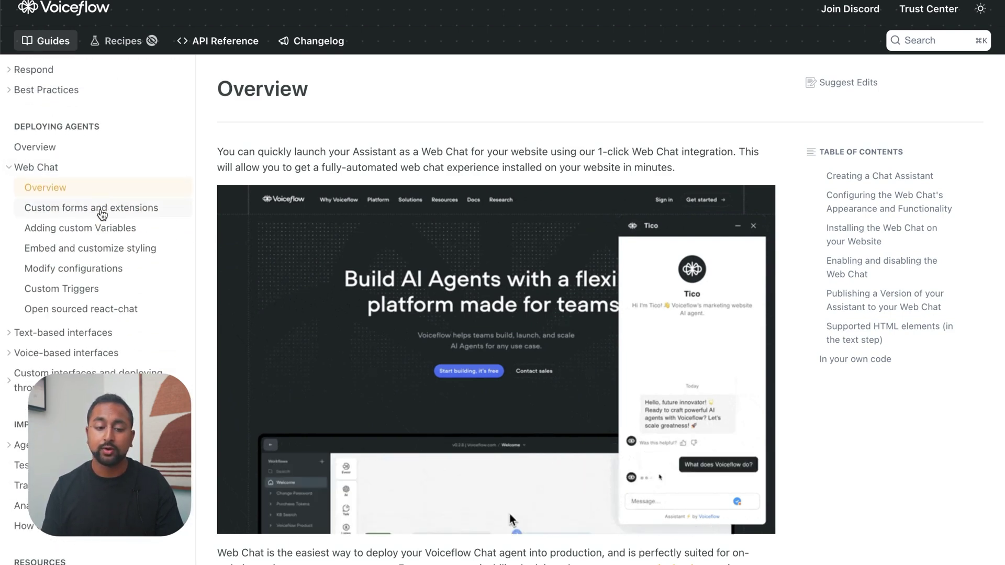
{"action": "scroll", "coordinate": [102, 216], "scroll_direction": "down", "scroll_amount": 2}
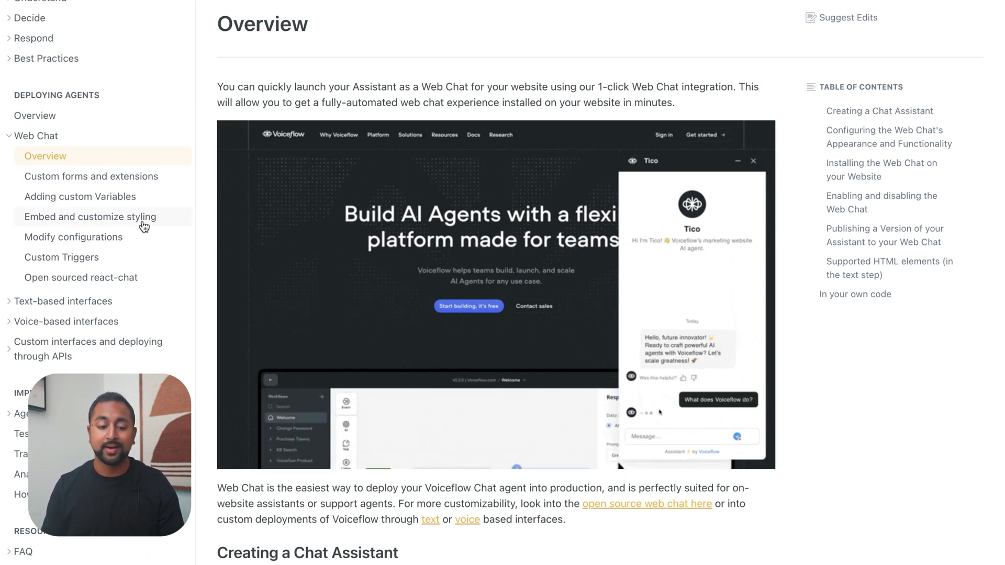
{"action": "left_click", "coordinate": [118, 224]}
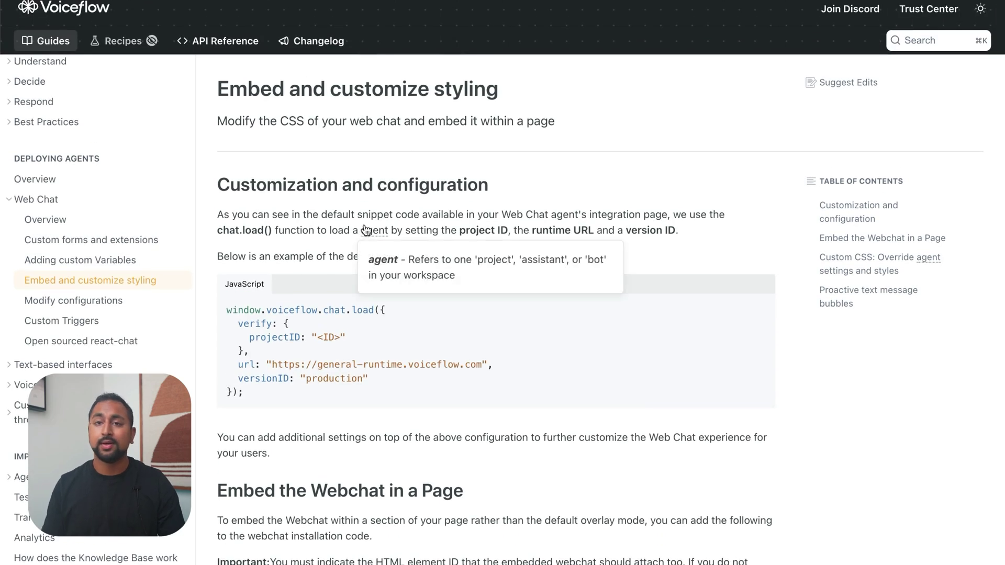
{"action": "scroll", "coordinate": [611, 171], "scroll_direction": "down", "scroll_amount": 20}
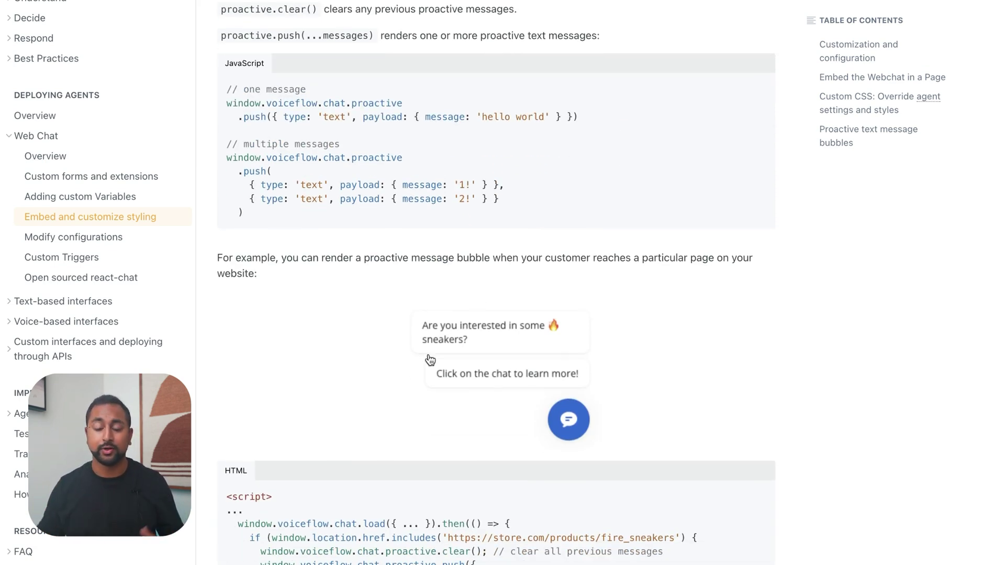
{"action": "scroll", "coordinate": [430, 360], "scroll_direction": "up", "scroll_amount": 20}
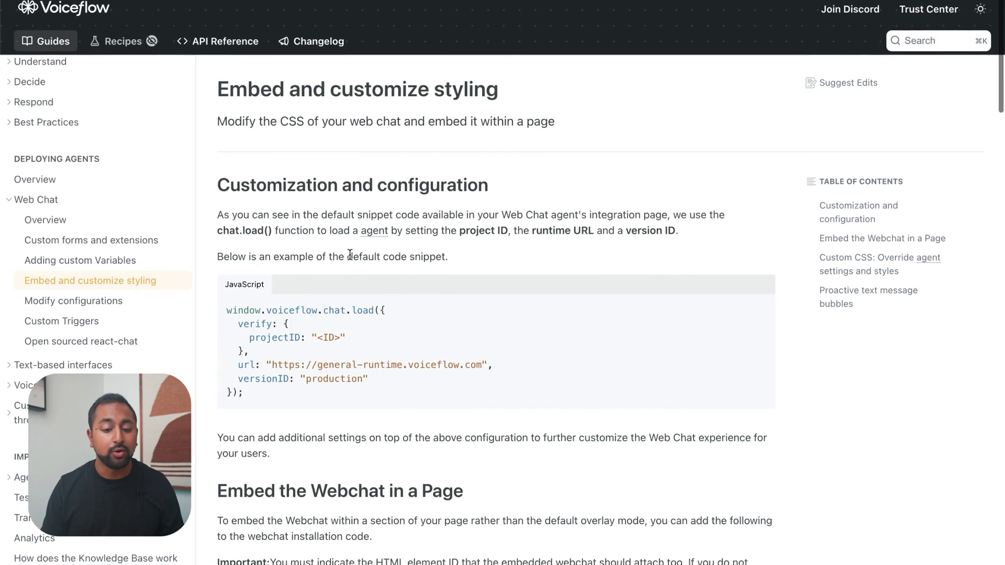
{"action": "scroll", "coordinate": [355, 257], "scroll_direction": "down", "scroll_amount": 6}
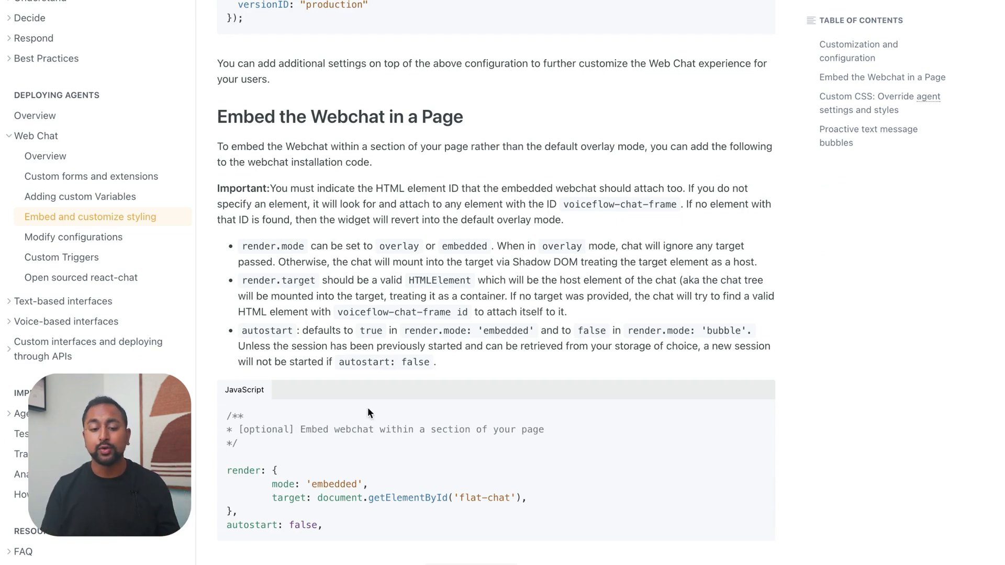
{"action": "scroll", "coordinate": [331, 212], "scroll_direction": "down", "scroll_amount": 1}
{"action": "scroll", "coordinate": [331, 212], "scroll_direction": "down", "scroll_amount": 15}
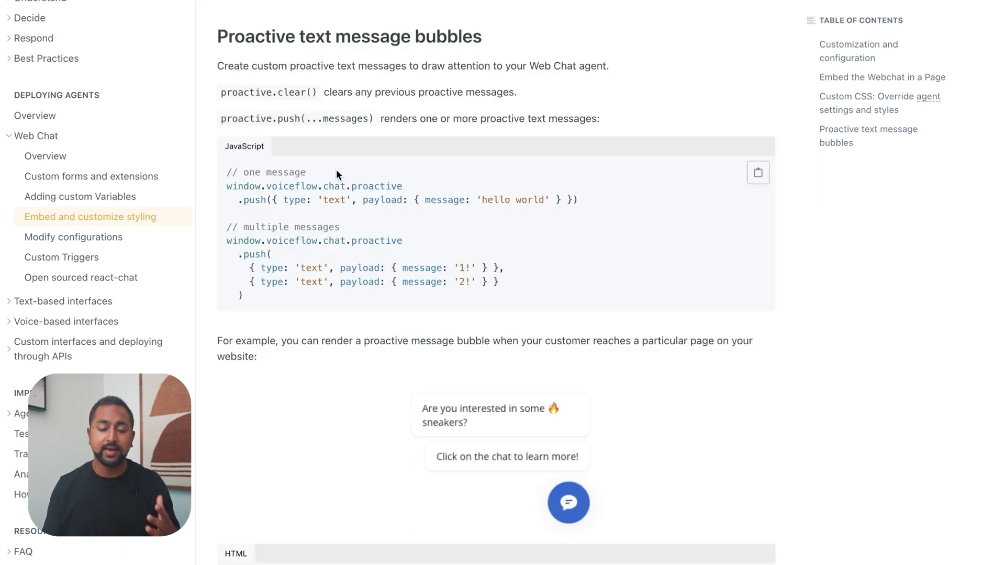
{"action": "scroll", "coordinate": [336, 173], "scroll_direction": "down", "scroll_amount": 3}
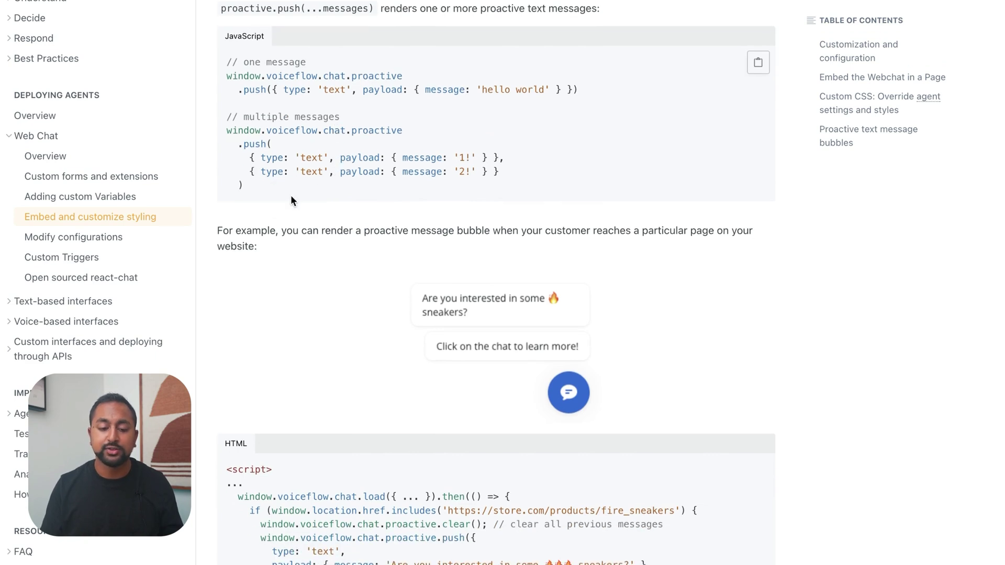
Highlight the multiple-messages push code lines in the proactive bubbles example
{"action": "left_click_drag", "start_coordinate": [291, 196], "coordinate": [219, 100]}
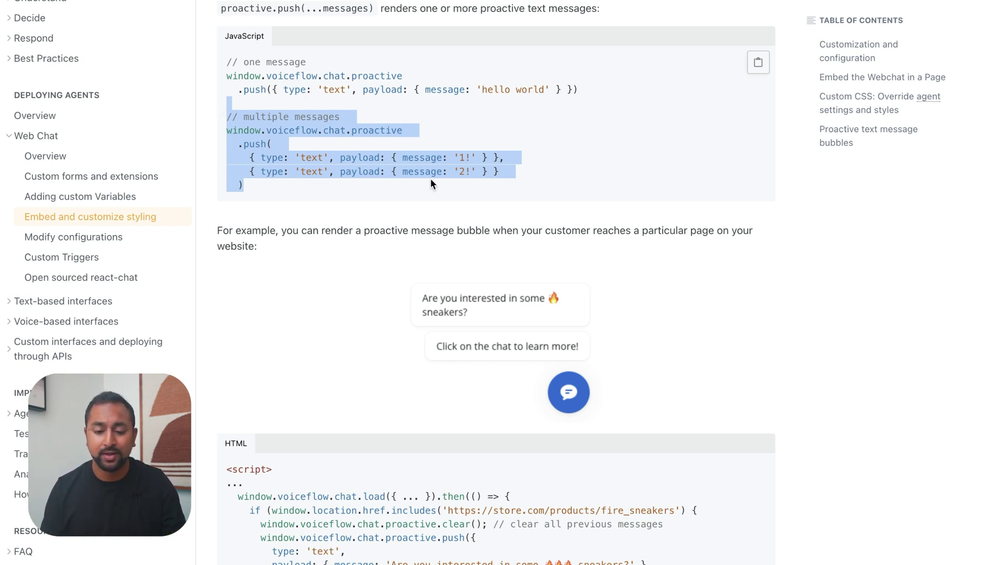
{"action": "scroll", "coordinate": [430, 183], "scroll_direction": "up", "scroll_amount": 1}
{"action": "left_click", "coordinate": [367, 166]}
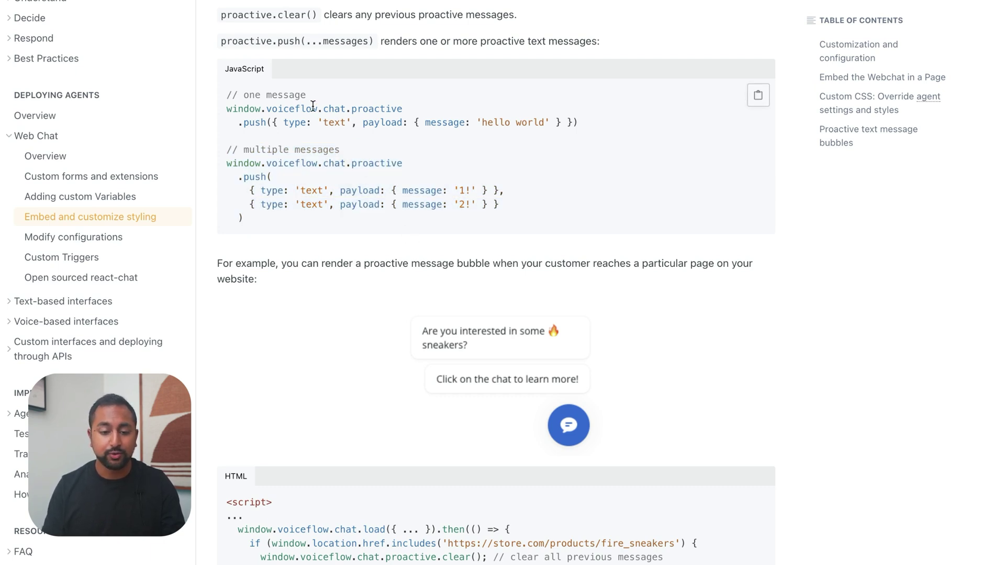
{"action": "scroll", "coordinate": [312, 106], "scroll_direction": "up", "scroll_amount": 1}
{"action": "left_click_drag", "start_coordinate": [266, 129], "coordinate": [513, 142]}
{"action": "left_click", "coordinate": [334, 184]}
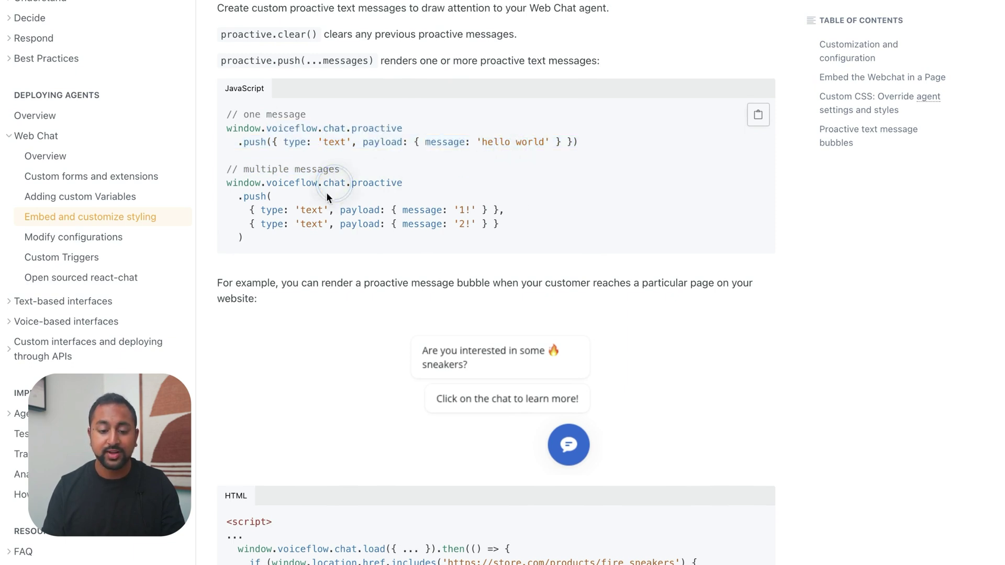
{"action": "left_click_drag", "start_coordinate": [289, 240], "coordinate": [223, 180]}
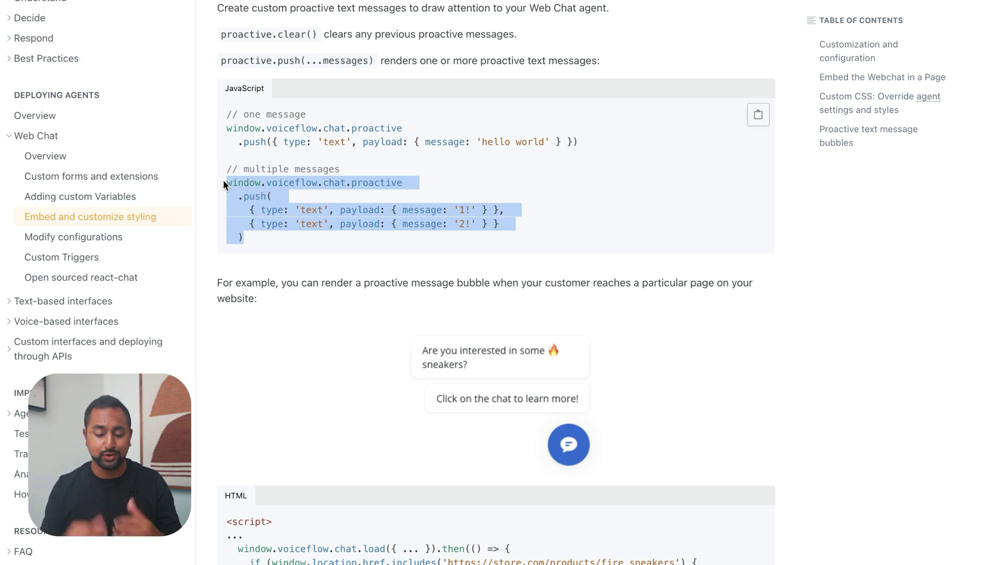
{"action": "left_click", "coordinate": [223, 180]}
{"action": "scroll", "coordinate": [223, 180], "scroll_direction": "down", "scroll_amount": 6}
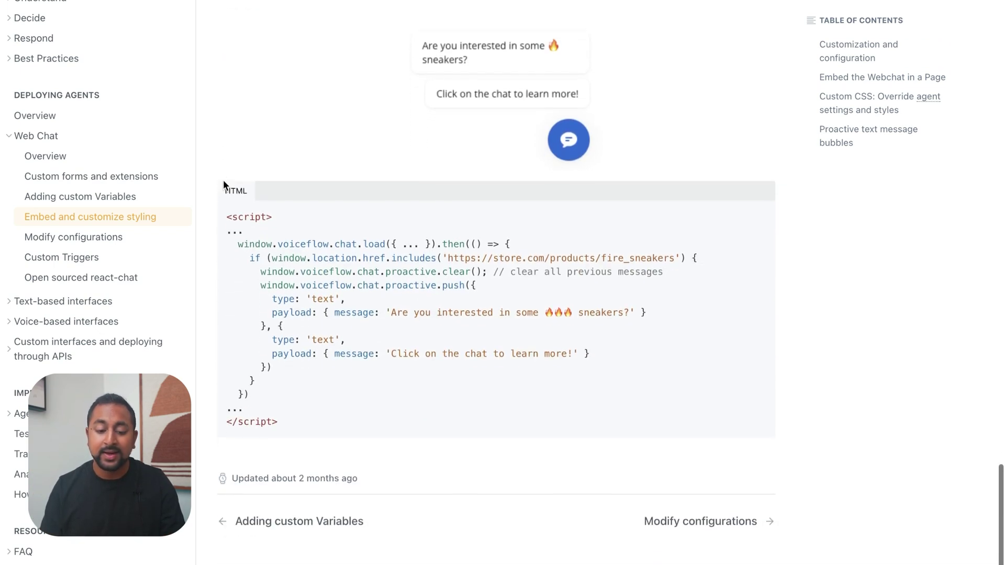
{"action": "scroll", "coordinate": [223, 184], "scroll_direction": "down", "scroll_amount": 1}
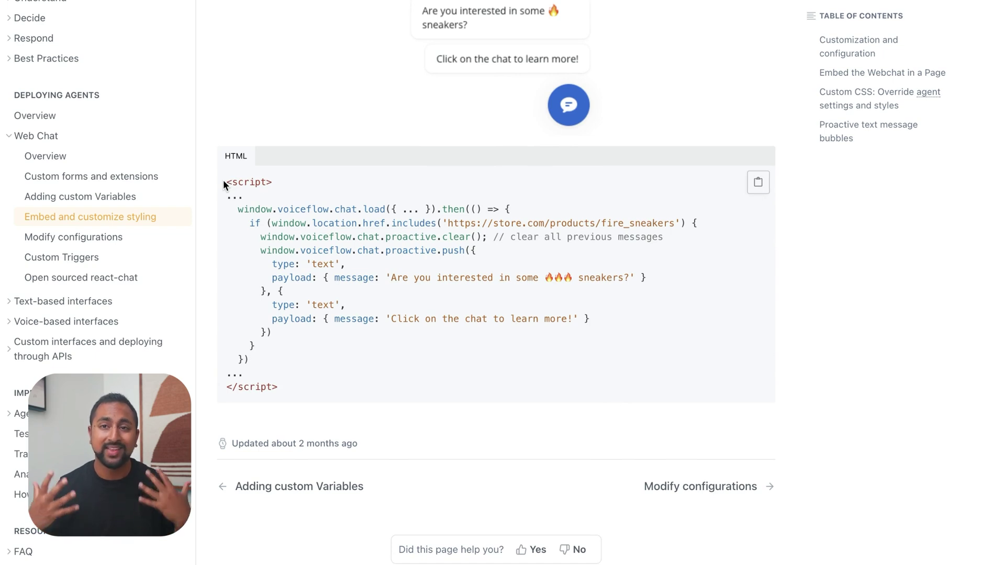
Highlight the example's page-URL if condition and clear lines, then scroll back up
{"action": "double_click", "coordinate": [262, 226]}
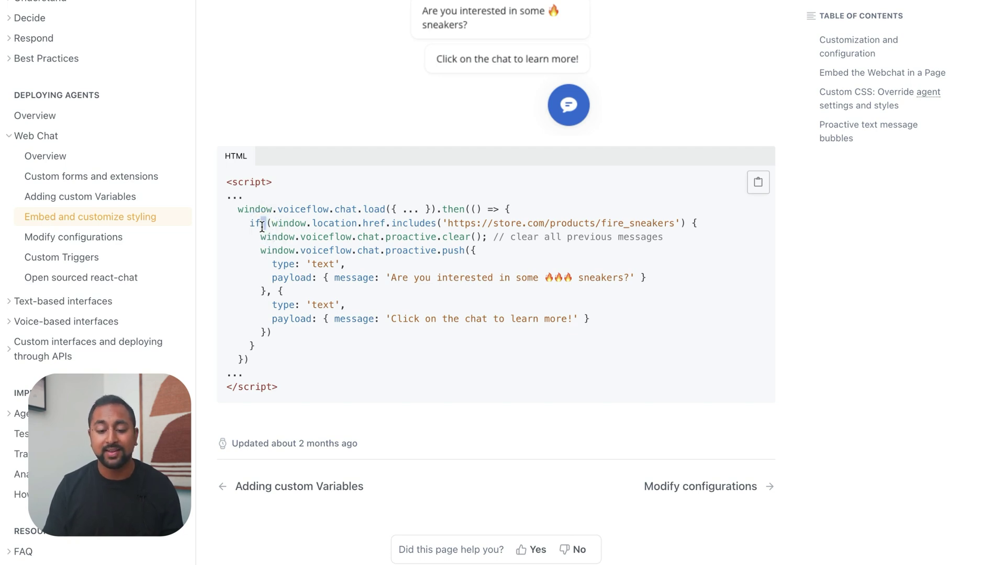
{"action": "left_click_drag", "start_coordinate": [251, 224], "coordinate": [461, 236]}
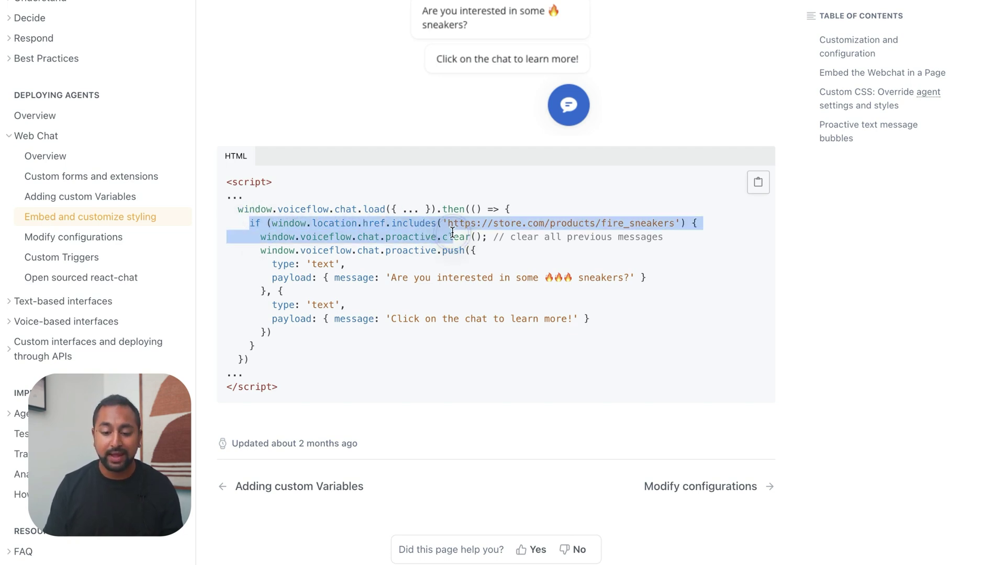
{"action": "left_click", "coordinate": [586, 227]}
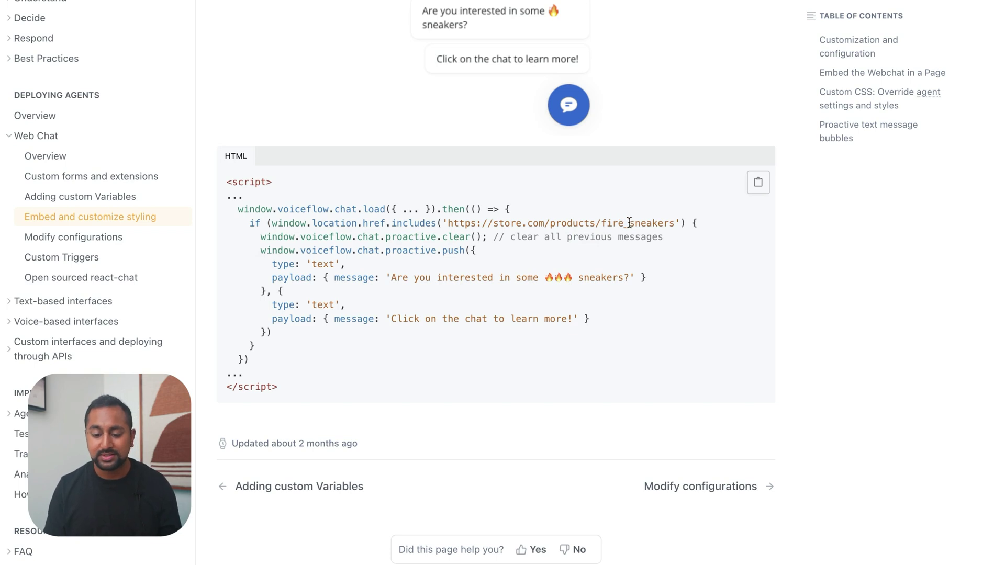
{"action": "scroll", "coordinate": [630, 222], "scroll_direction": "up", "scroll_amount": 1}
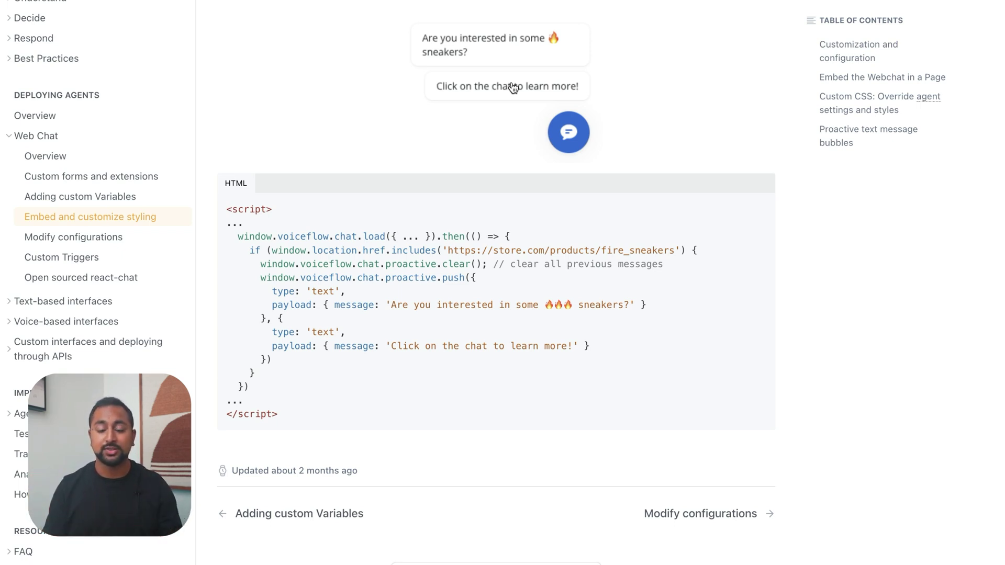
{"action": "scroll", "coordinate": [513, 87], "scroll_direction": "up", "scroll_amount": 7}
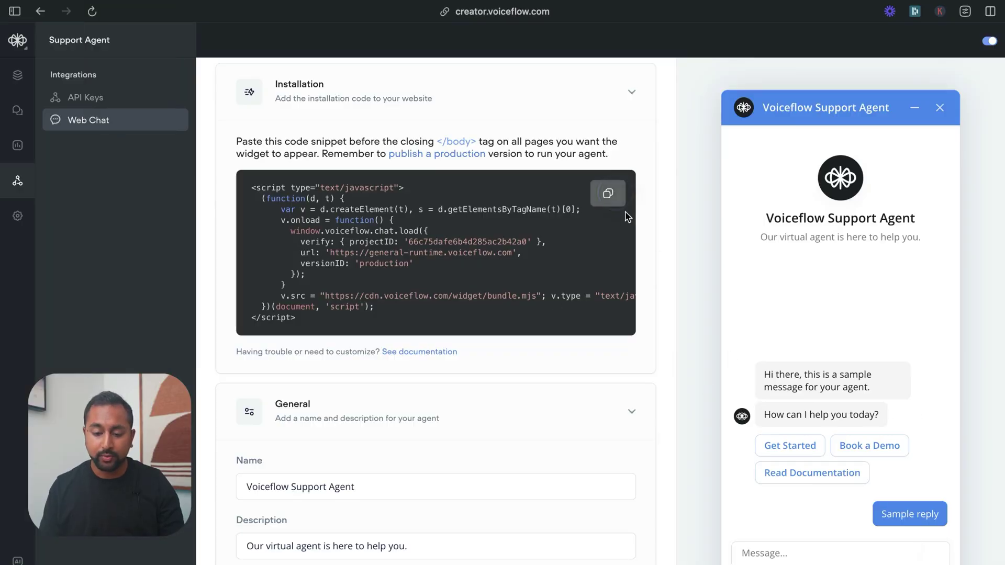
Draft a ChatGPT message: 'Here is the code for our chat widget', the copied installation code, then 'Please add this into it'
{"action": "left_click", "coordinate": [617, 198]}
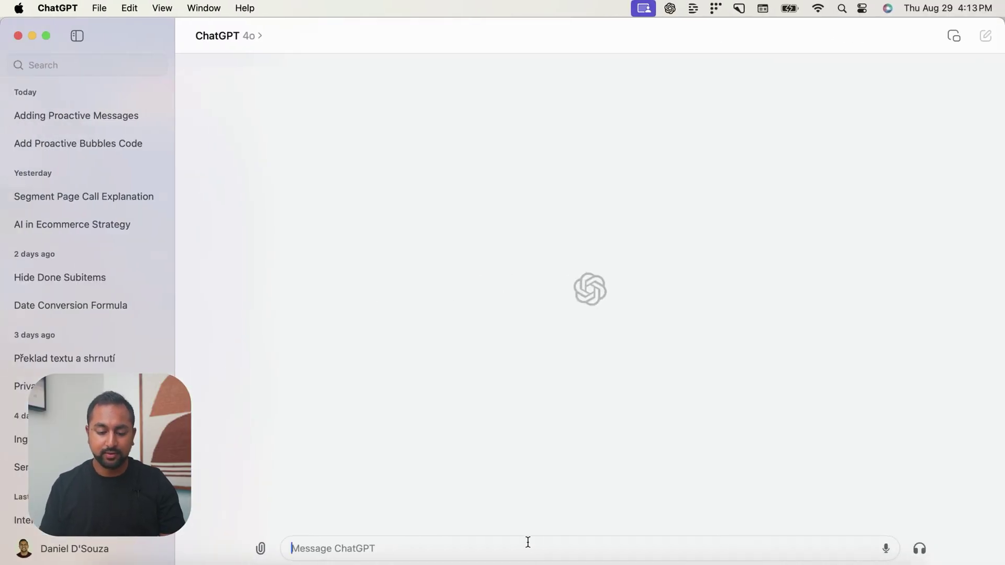
{"action": "type", "text": "He"}
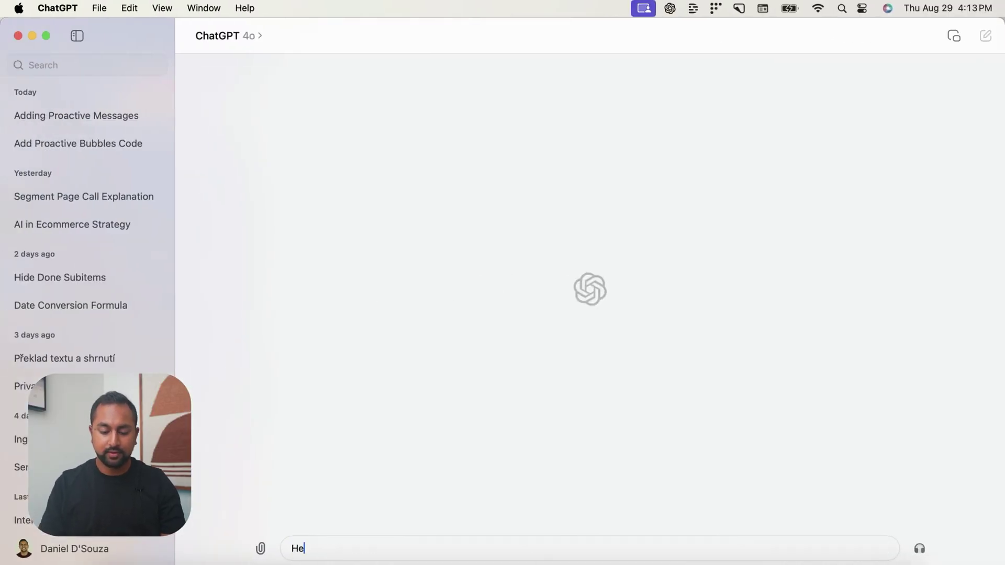
{"action": "type", "text": "re is the code for ou"}
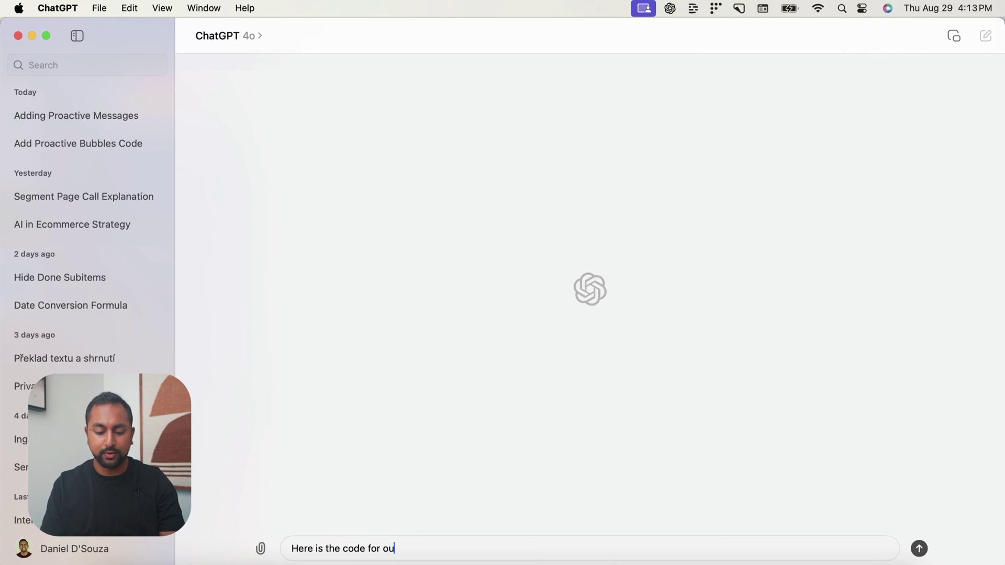
{"action": "type", "text": "r chat widget"}
{"action": "key", "text": "shift+Return"}
{"action": "key", "text": "super+v"}
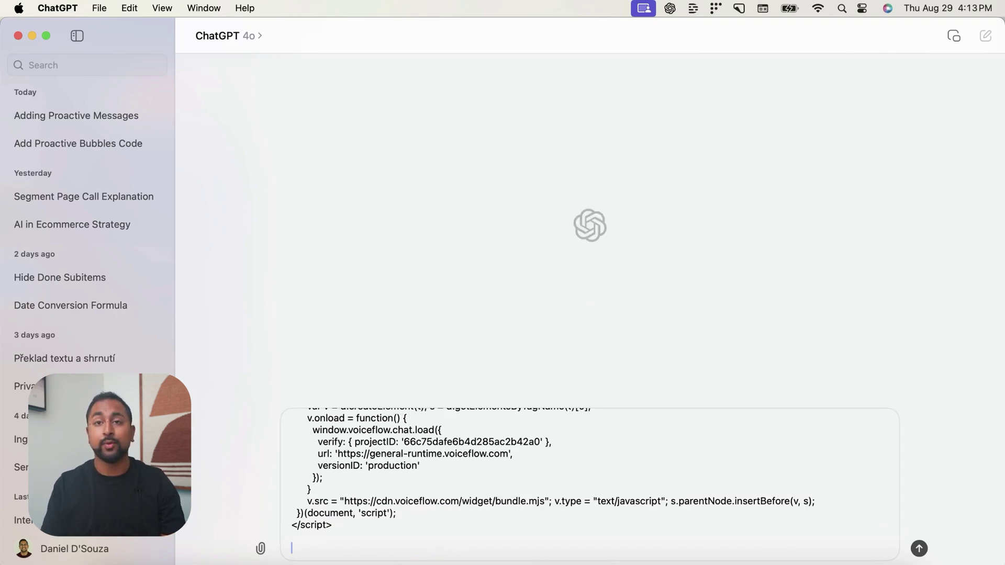
{"action": "type", "text": "Pleas"}
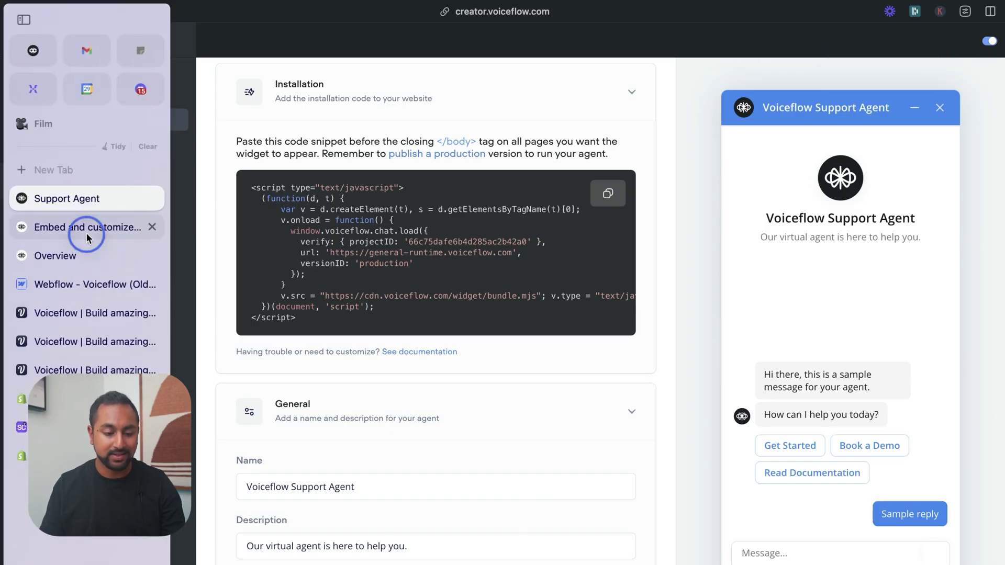
Select the whole proactive messages example script and add '- here is an example.' to the draft
{"action": "scroll", "coordinate": [610, 411], "scroll_direction": "down", "scroll_amount": 5}
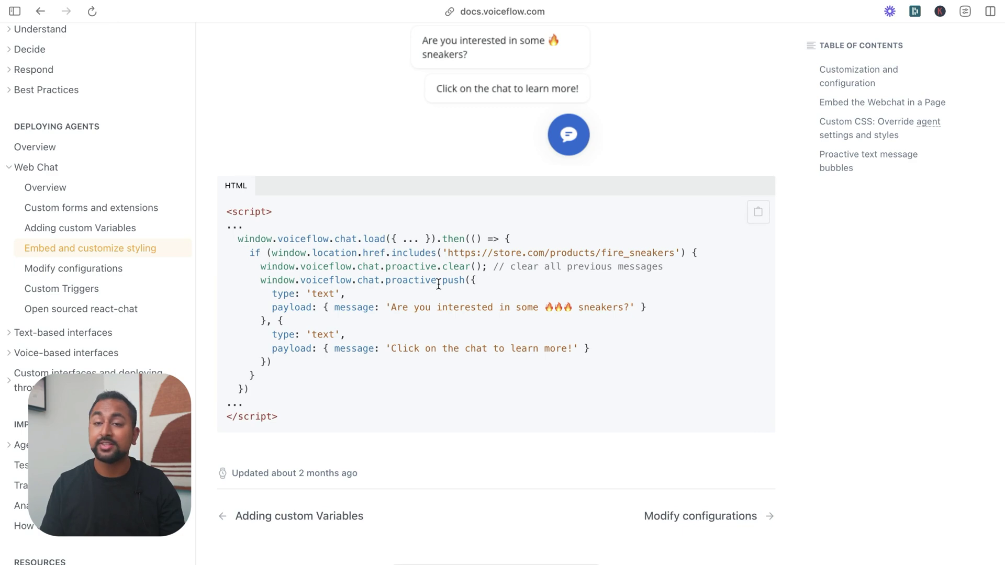
{"action": "left_click_drag", "start_coordinate": [440, 239], "coordinate": [487, 243]}
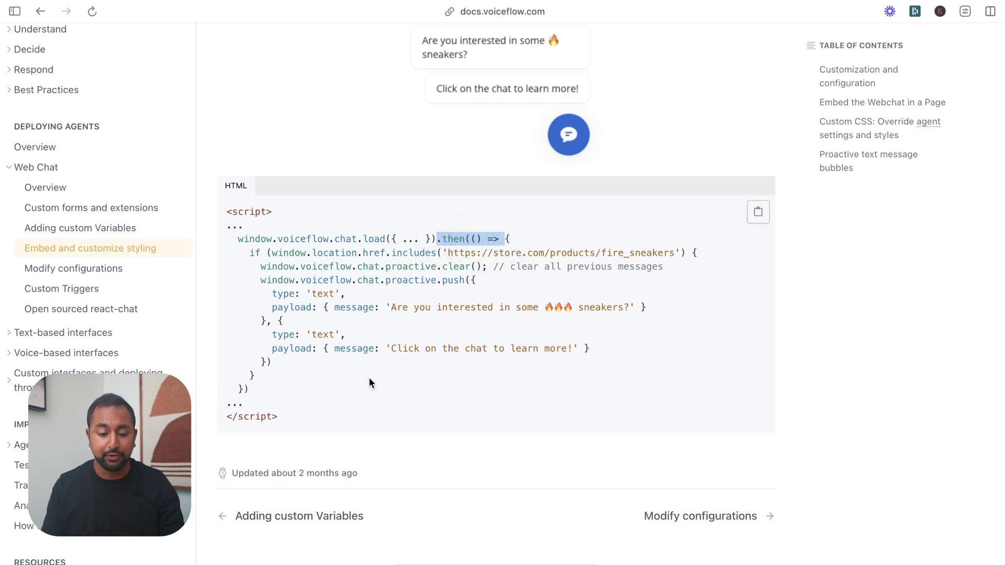
{"action": "scroll", "coordinate": [339, 389], "scroll_direction": "down", "scroll_amount": 1}
{"action": "left_click_drag", "start_coordinate": [298, 397], "coordinate": [216, 175]}
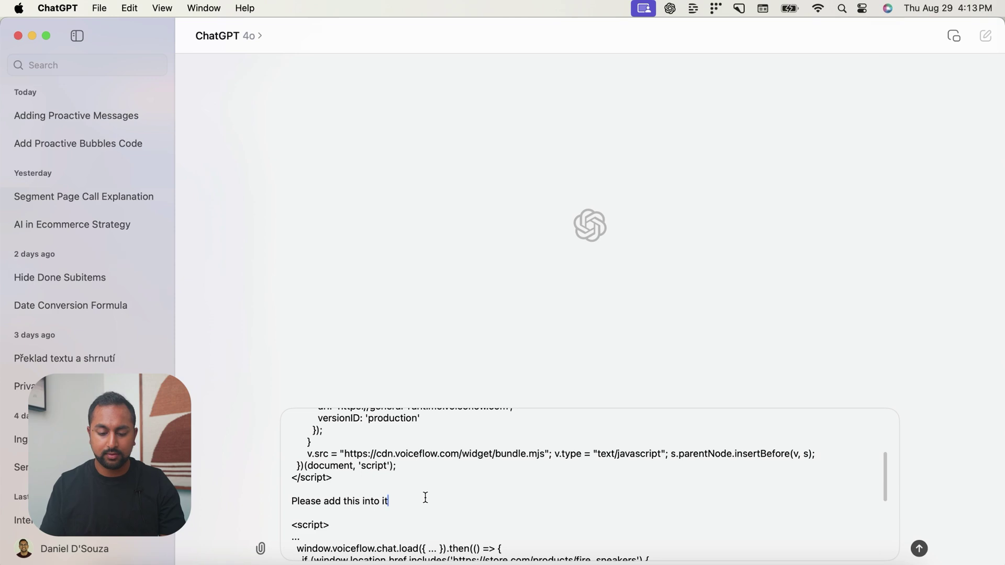
{"action": "type", "text": "- here i"}
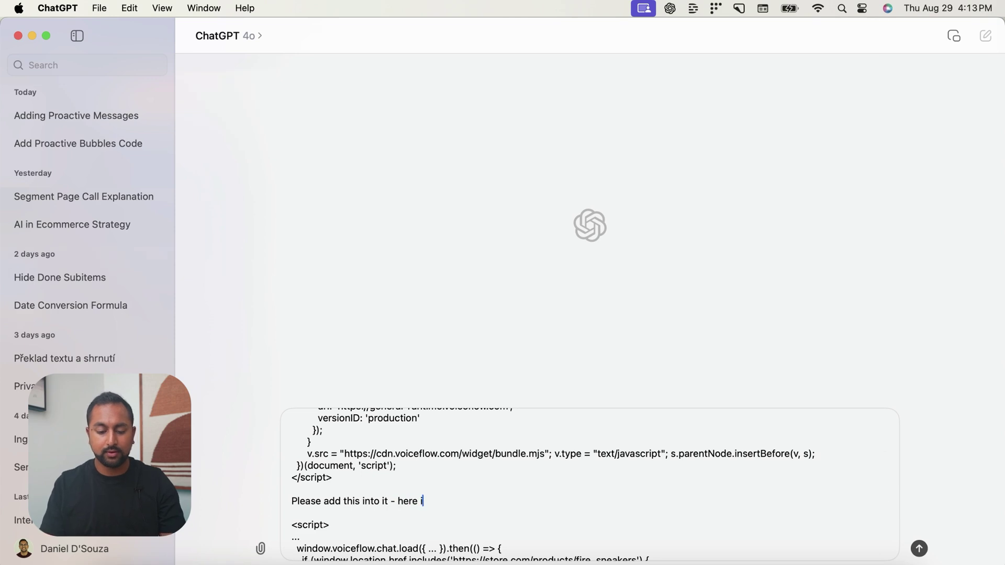
{"action": "type", "text": "s an example."}
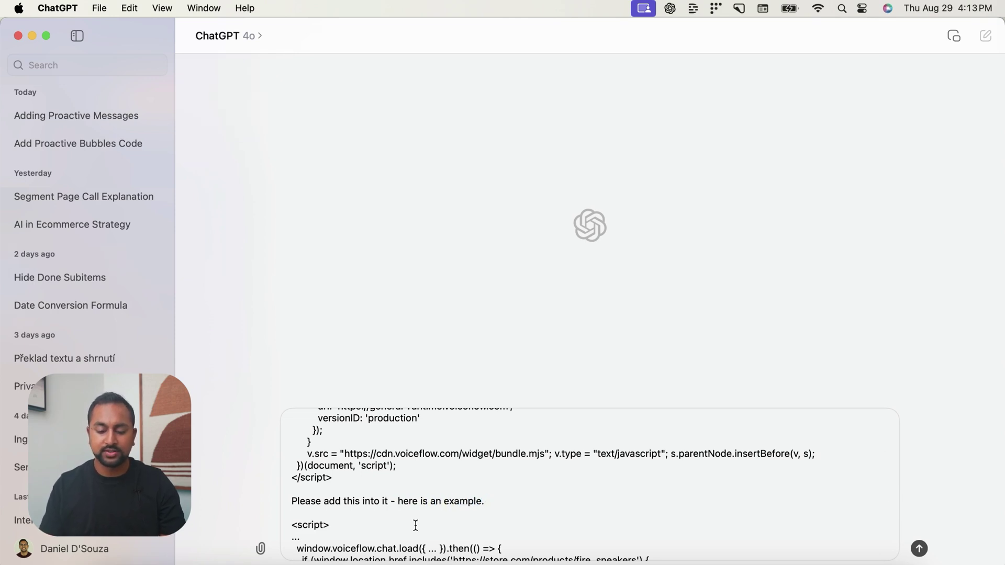
Add 'But remove the page if condition' to the request and send it to ChatGPT
{"action": "scroll", "coordinate": [419, 520], "scroll_direction": "down", "scroll_amount": 3}
{"action": "left_click_drag", "start_coordinate": [458, 512], "coordinate": [600, 509]}
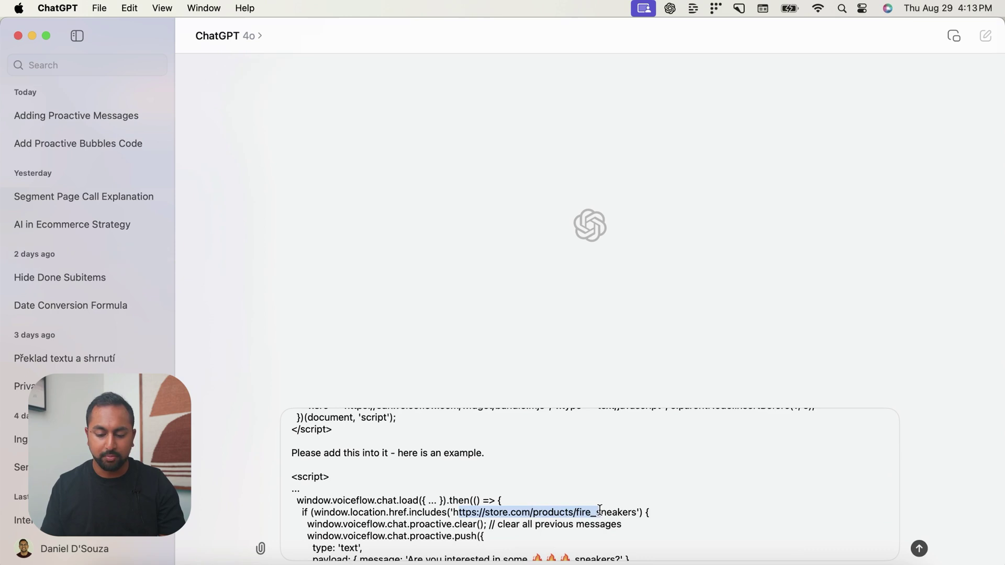
{"action": "left_click", "coordinate": [517, 456]}
{"action": "type", "text": "But remove the page if co"}
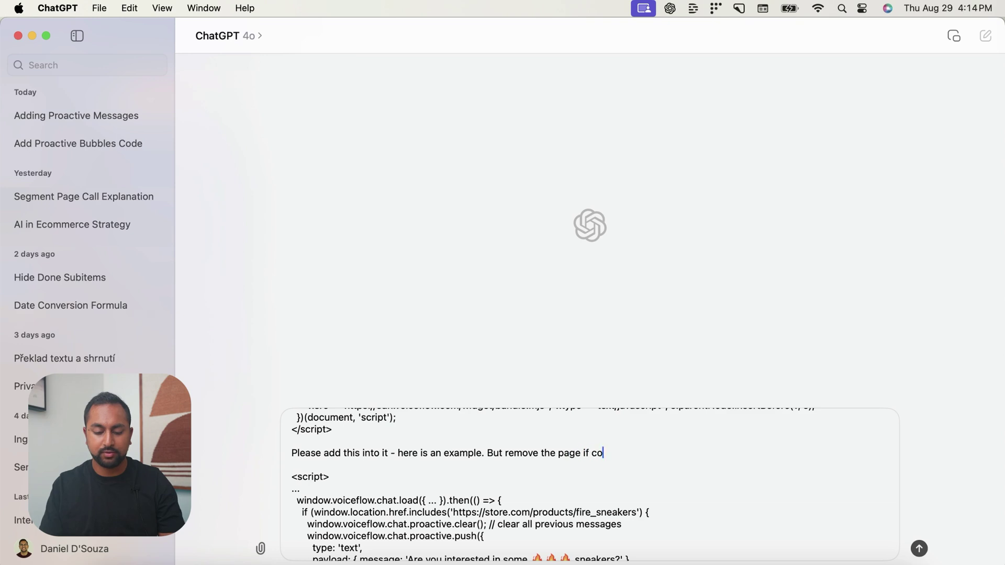
{"action": "type", "text": "ndition"}
{"action": "key", "text": "Return"}
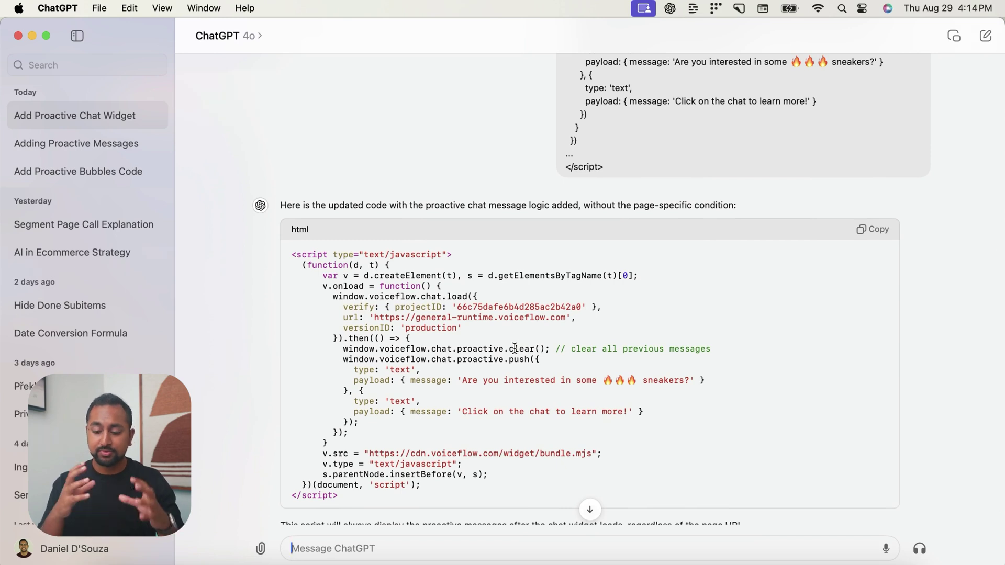
Copy ChatGPT's merged embed script and return to the Webflow project
{"action": "scroll", "coordinate": [515, 349], "scroll_direction": "down", "scroll_amount": 1}
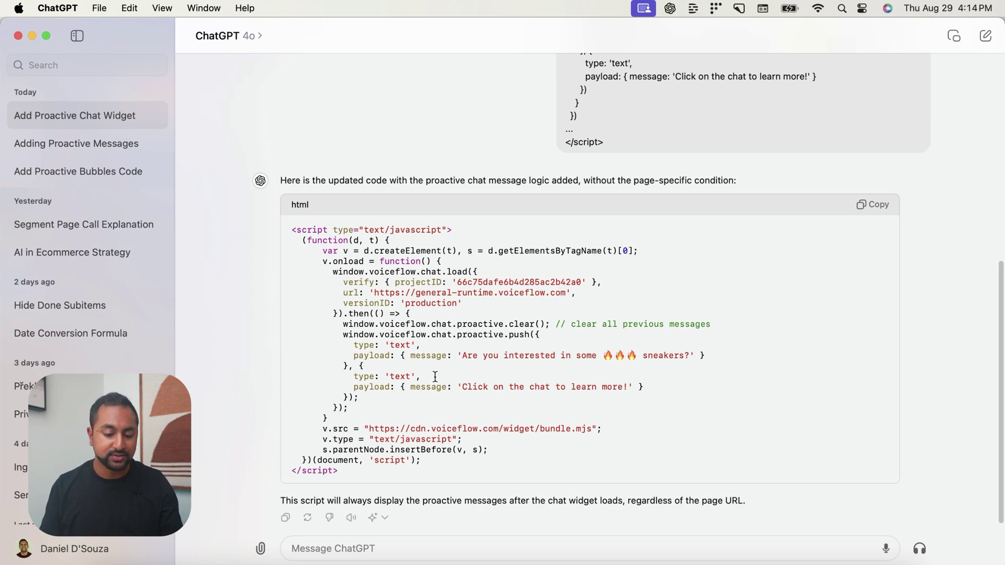
{"action": "left_click", "coordinate": [873, 205]}
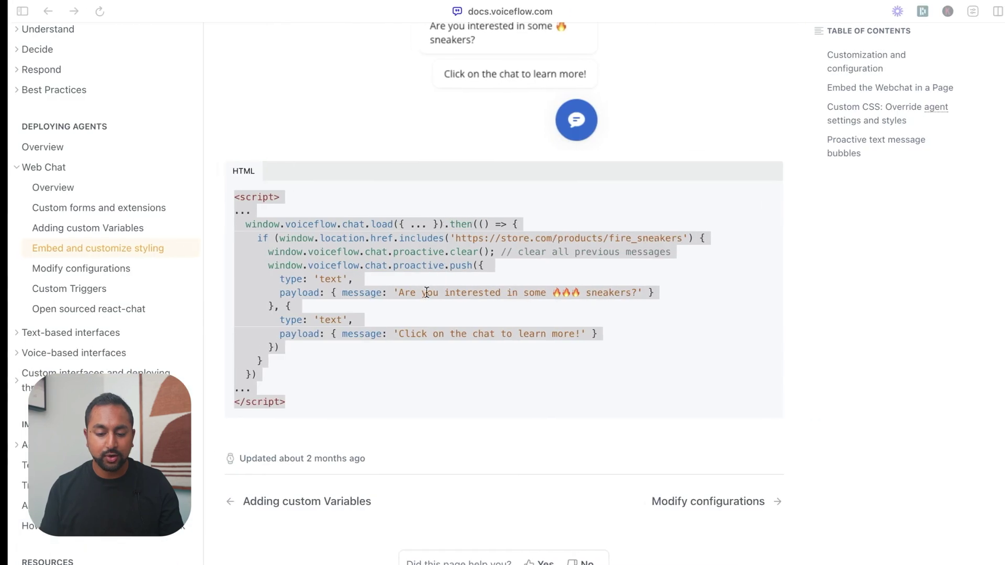
{"action": "mouse_move", "coordinate": [5, 219]}
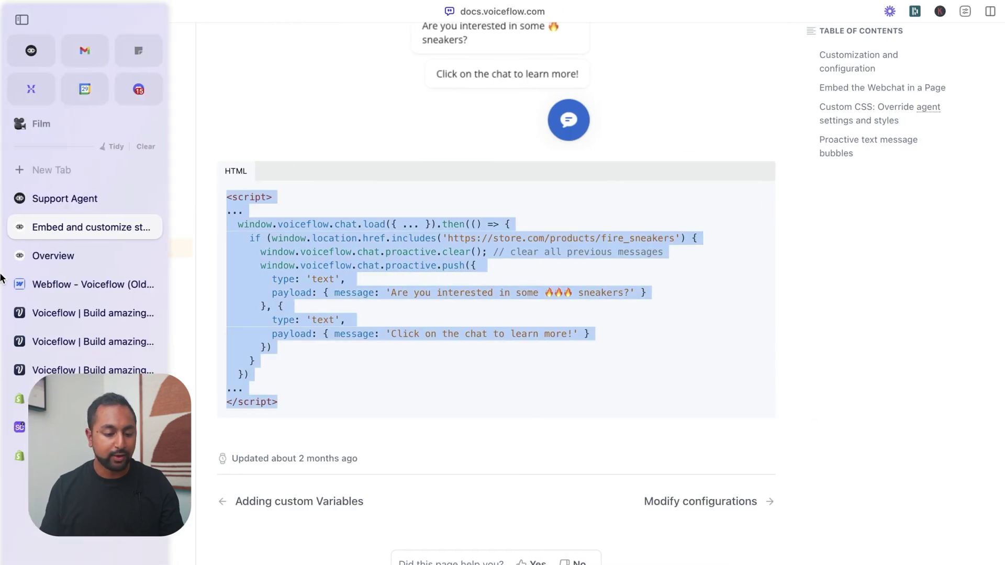
{"action": "left_click", "coordinate": [83, 291]}
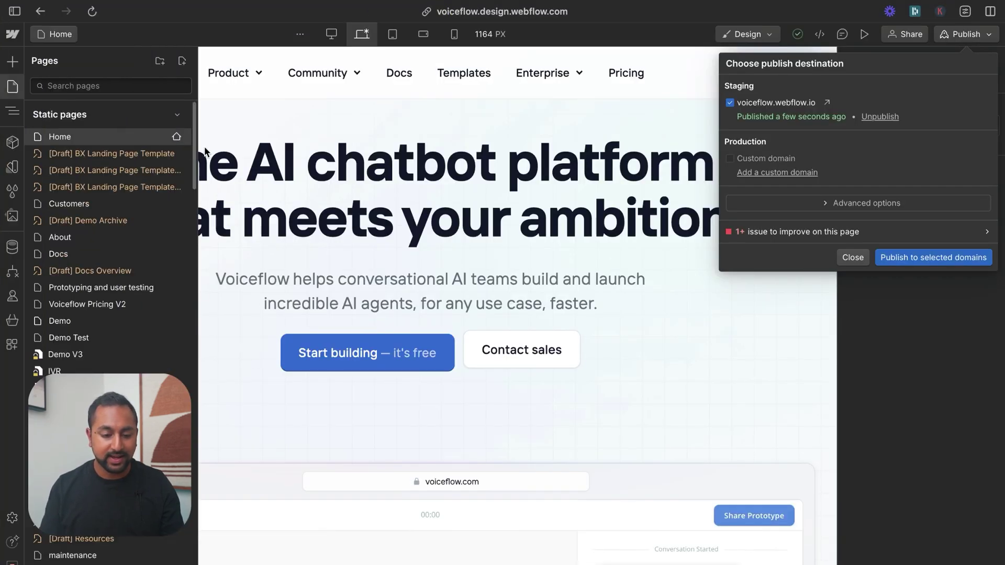
Replace the old Voiceflow script in the Home page's Before </body> code with the new one and save
{"action": "left_click", "coordinate": [159, 139]}
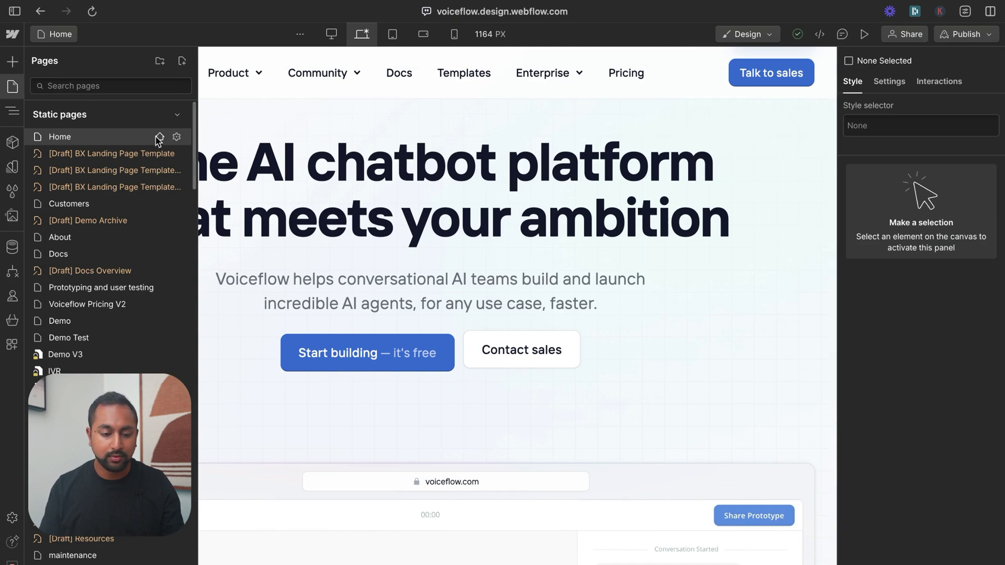
{"action": "left_click", "coordinate": [177, 137]}
{"action": "scroll", "coordinate": [409, 407], "scroll_direction": "down", "scroll_amount": 15}
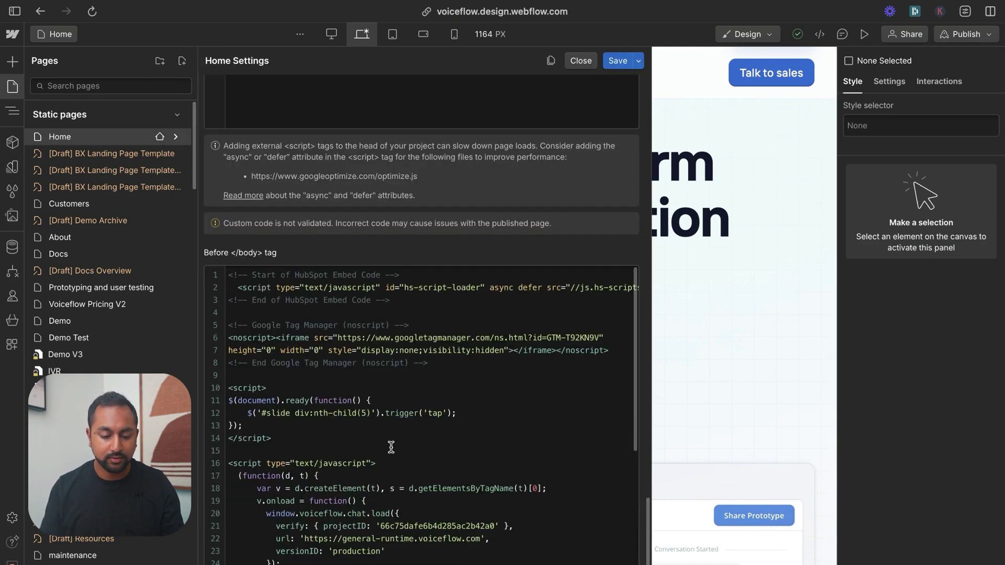
{"action": "scroll", "coordinate": [391, 447], "scroll_direction": "down", "scroll_amount": 5}
{"action": "left_click_drag", "start_coordinate": [343, 535], "coordinate": [209, 272]}
{"action": "key", "text": "BackSpace"}
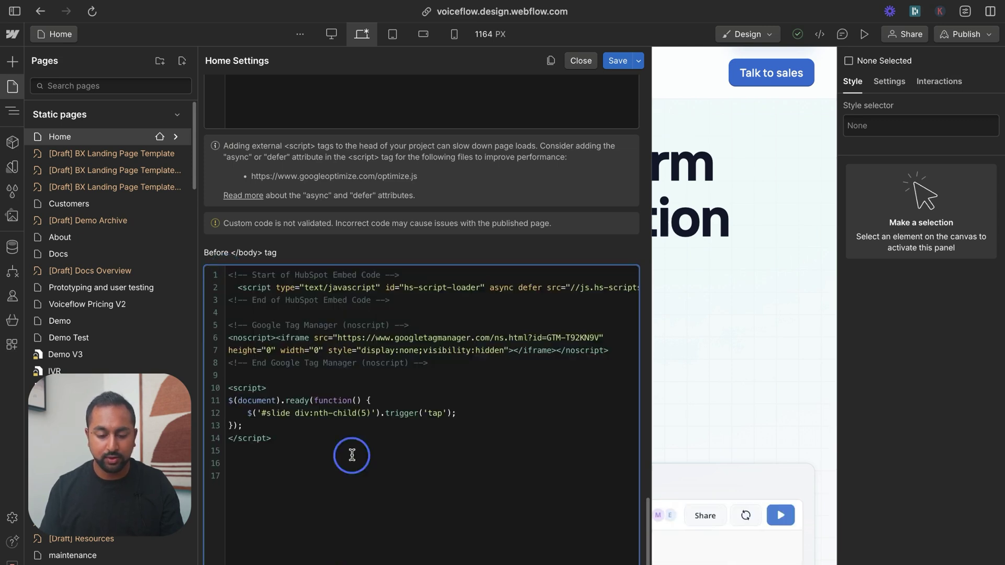
{"action": "key", "text": "super+v"}
{"action": "left_click", "coordinate": [618, 63]}
Publish the site to the staging domain and open the published staging site
{"action": "left_click", "coordinate": [966, 34]}
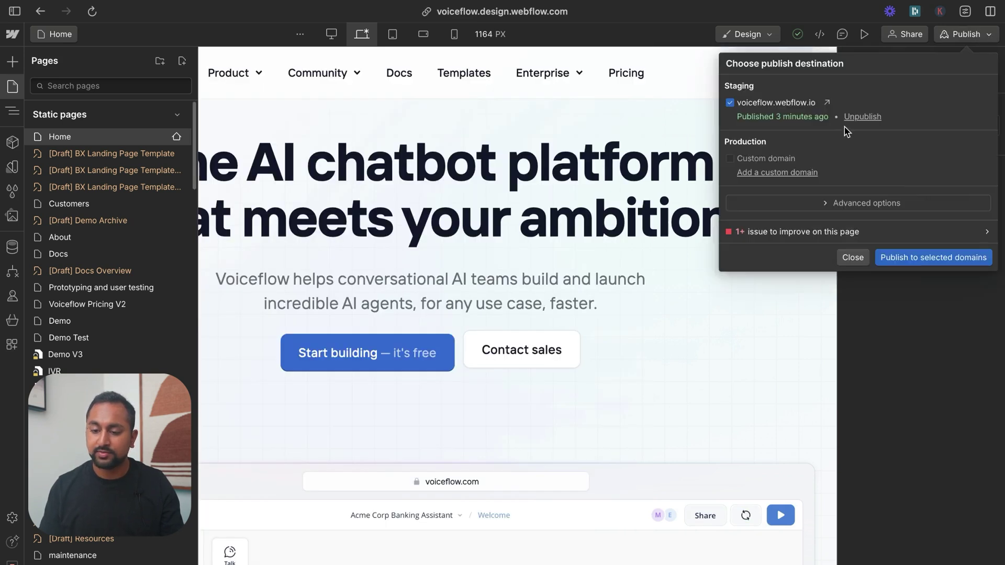
{"action": "left_click", "coordinate": [902, 257]}
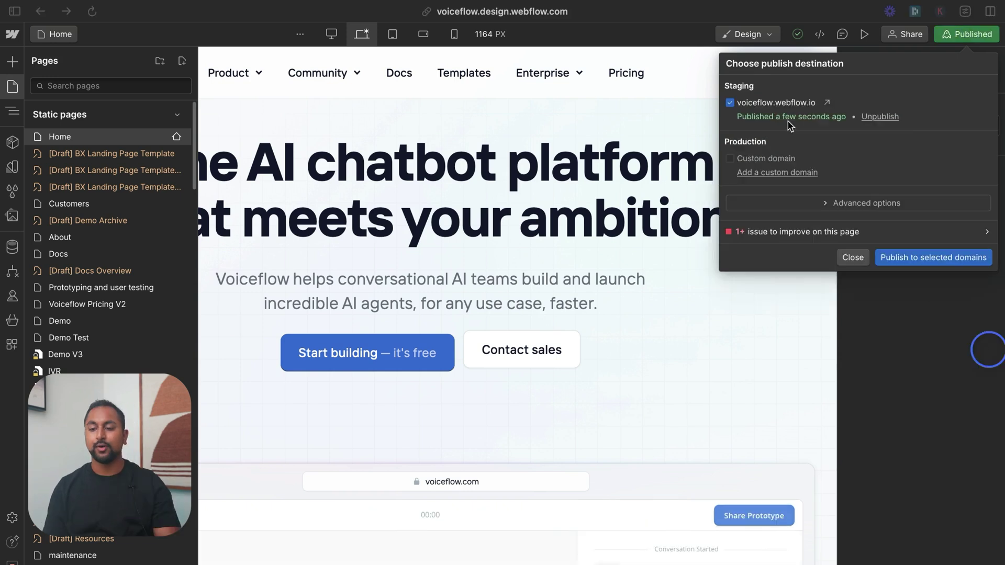
{"action": "left_click", "coordinate": [828, 102]}
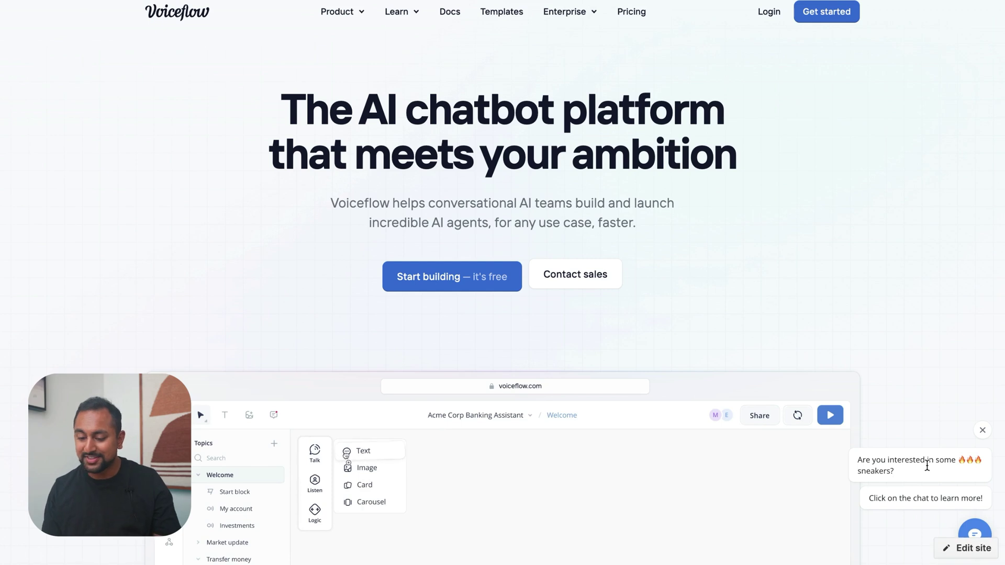
Open and close the support agent chat window, then dismiss the proactive message bubbles
{"action": "scroll", "coordinate": [929, 475], "scroll_direction": "down", "scroll_amount": 1}
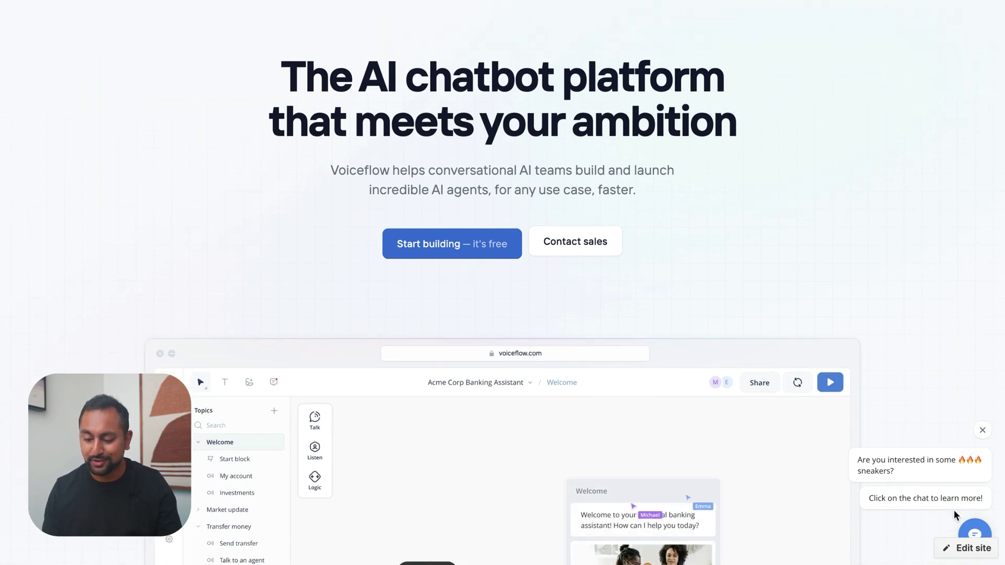
{"action": "left_click", "coordinate": [973, 532]}
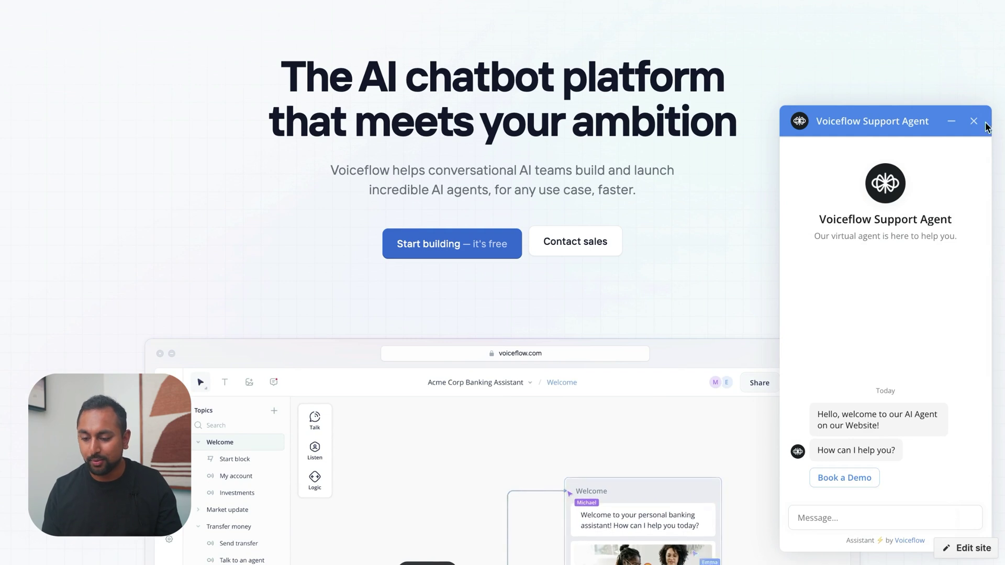
{"action": "left_click", "coordinate": [951, 121]}
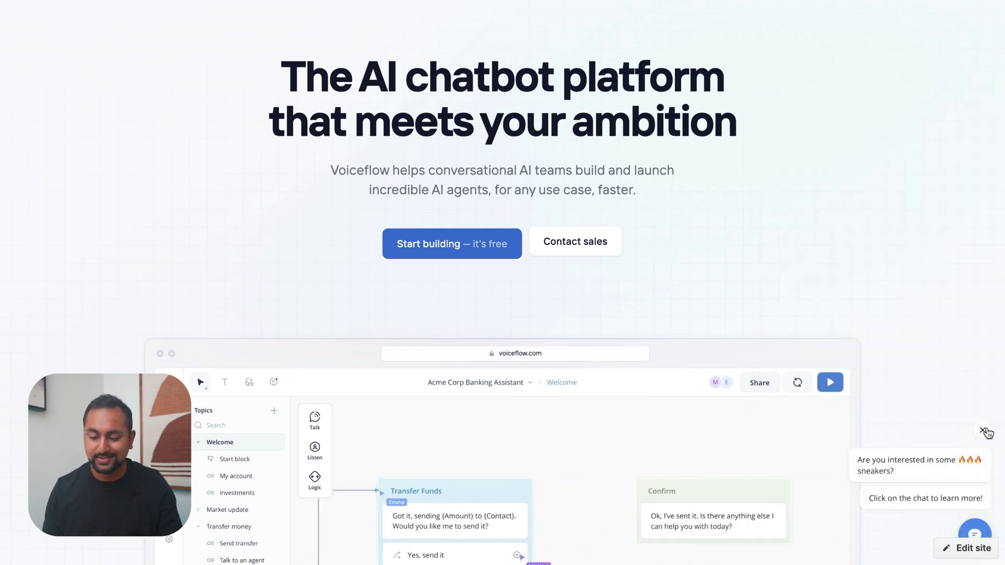
{"action": "left_click", "coordinate": [984, 431]}
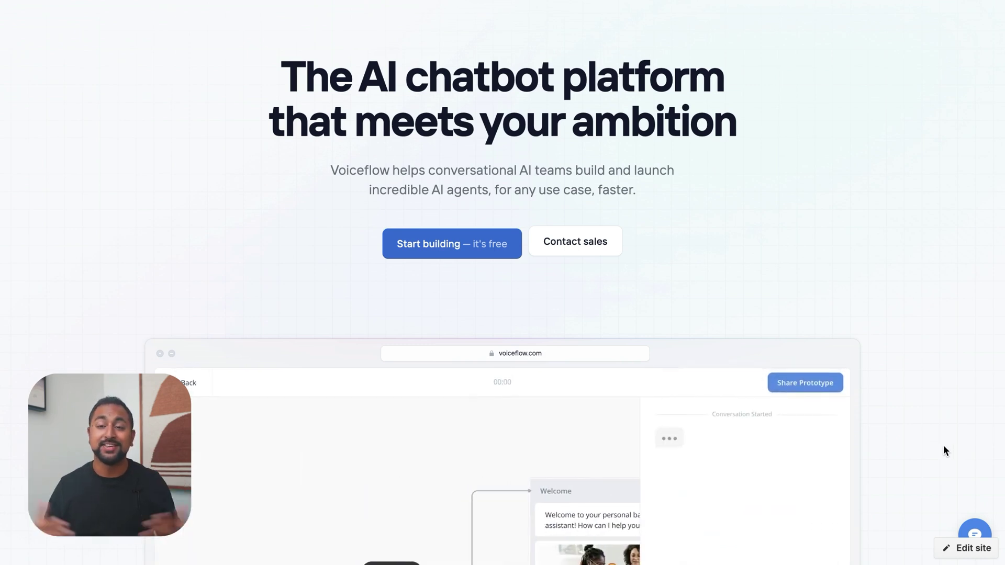
In the Home page's custom code, replace 'sneakers' with 'software' in the first proactive message
{"action": "mouse_move", "coordinate": [36, 254]}
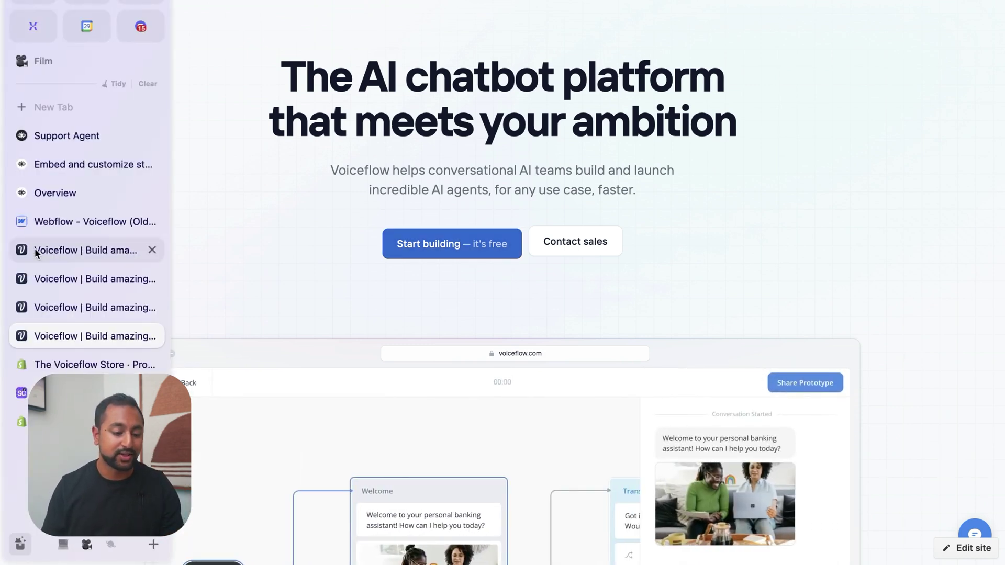
{"action": "left_click", "coordinate": [81, 222]}
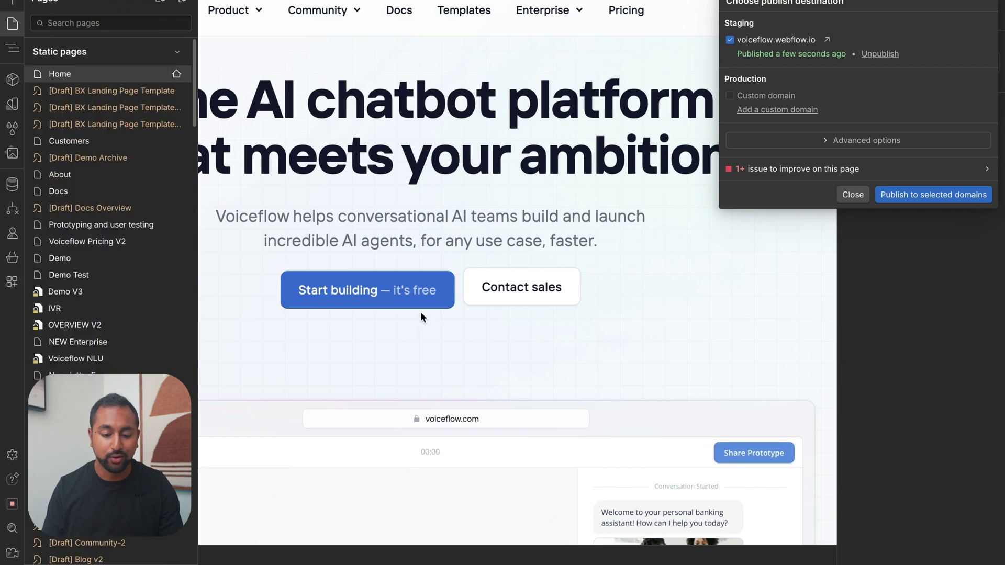
{"action": "left_click", "coordinate": [152, 75]}
{"action": "left_click", "coordinate": [176, 74]}
{"action": "scroll", "coordinate": [400, 306], "scroll_direction": "down", "scroll_amount": 10}
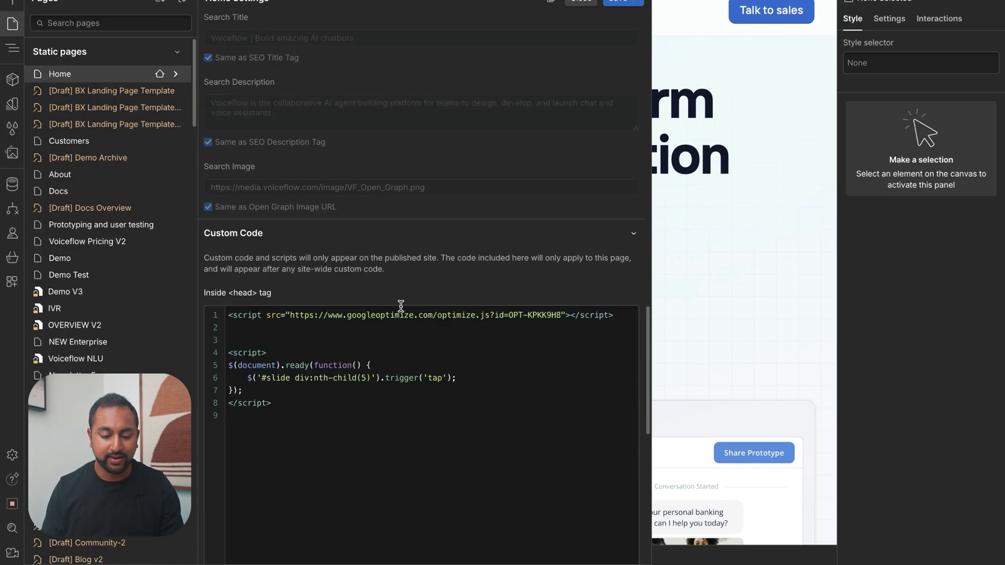
{"action": "scroll", "coordinate": [400, 305], "scroll_direction": "down", "scroll_amount": 10}
{"action": "scroll", "coordinate": [553, 302], "scroll_direction": "down", "scroll_amount": 3}
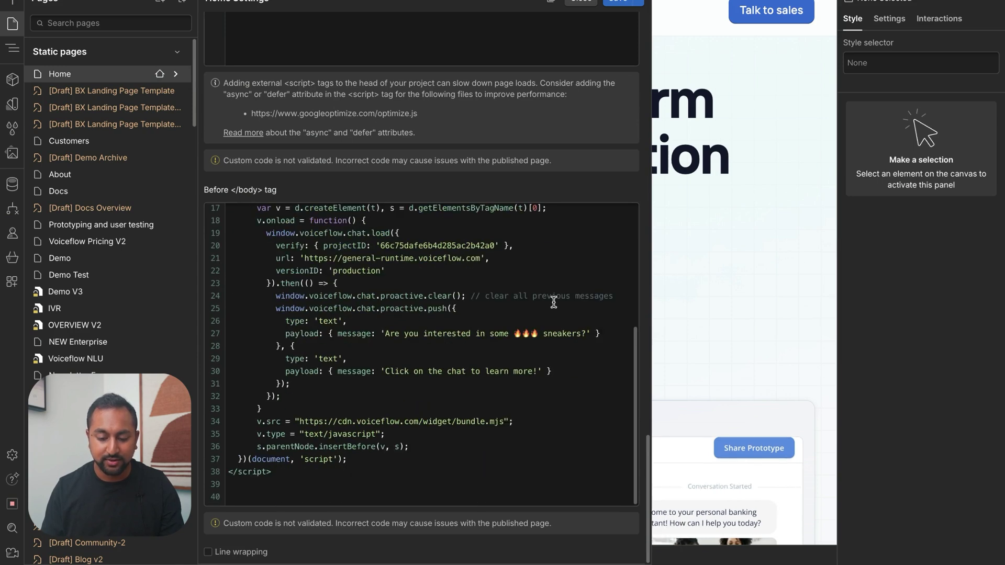
{"action": "double_click", "coordinate": [559, 335]}
{"action": "type", "text": "software"}
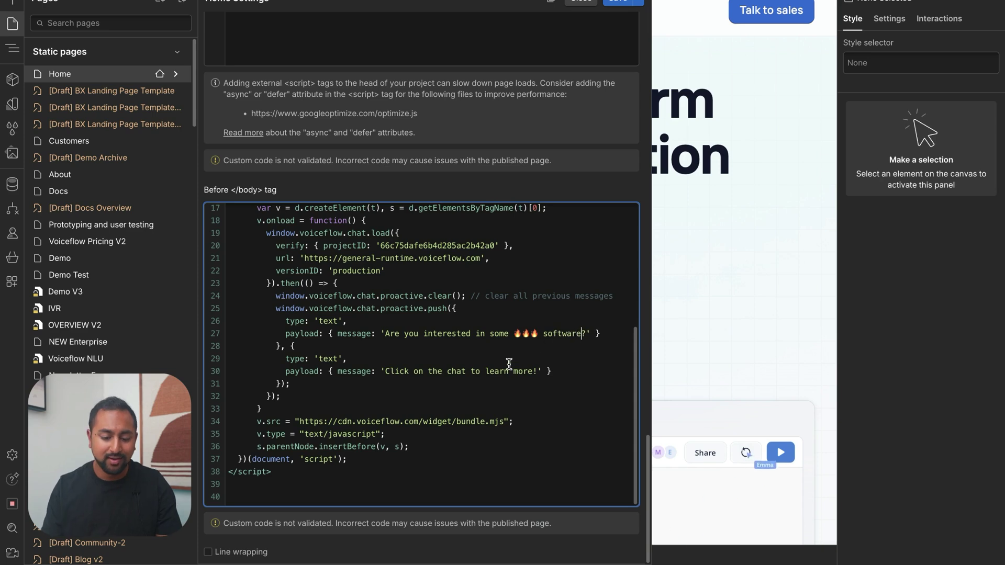